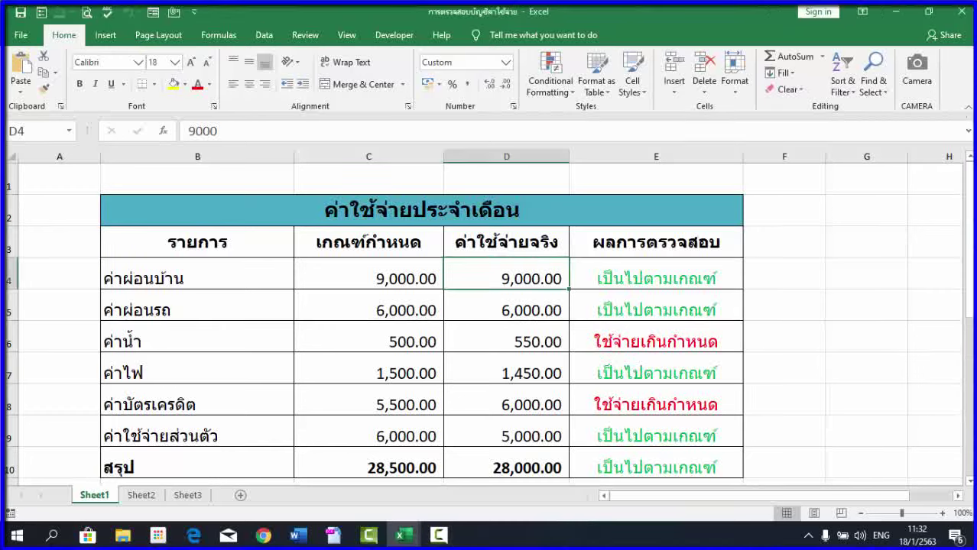
Start Microsoft account sign-in from the title bar and enter the account's e-mail address
left_click(834, 14)
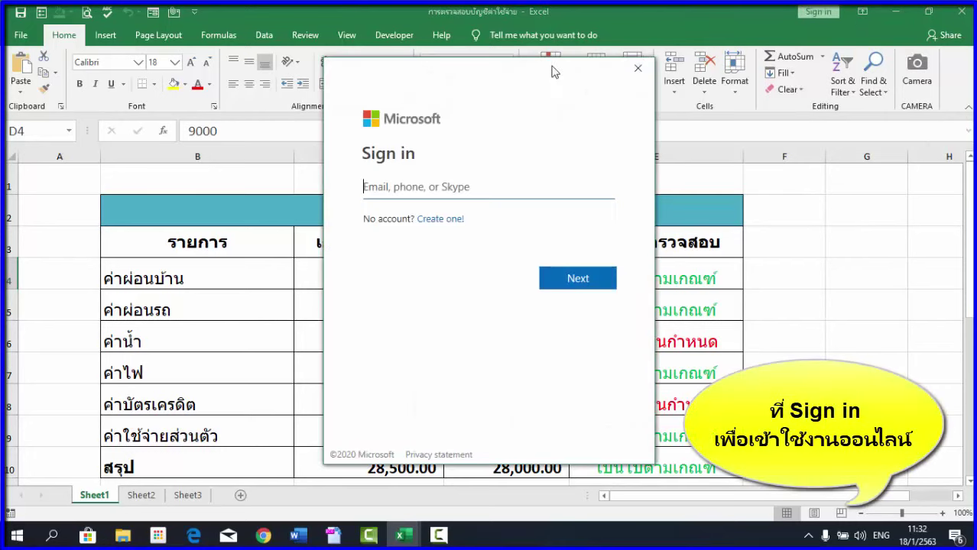
left_click_drag(512, 72, 474, 102)
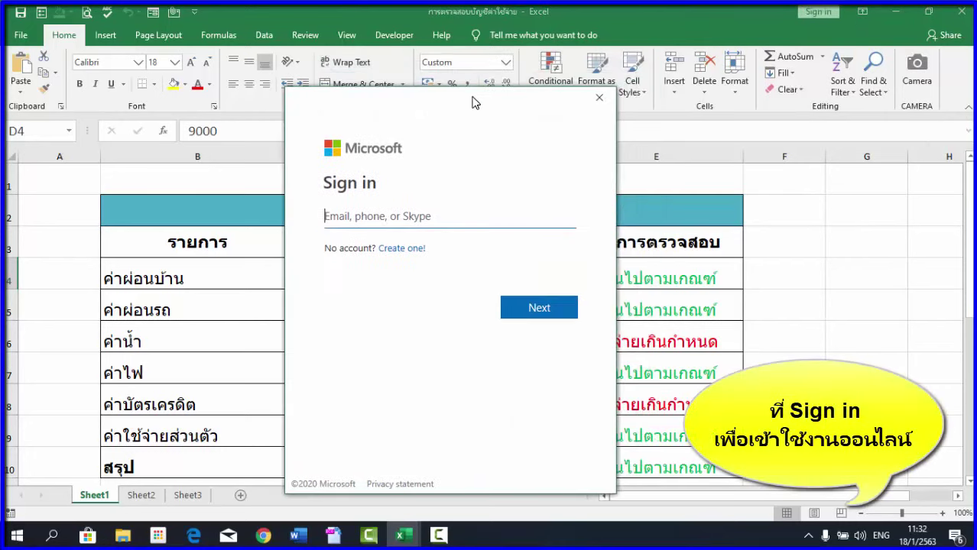
left_click(331, 218)
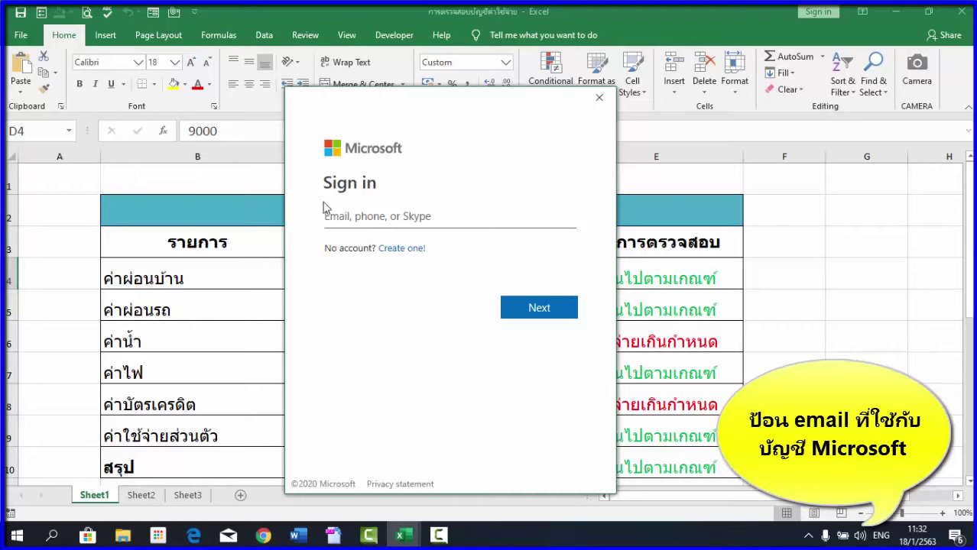
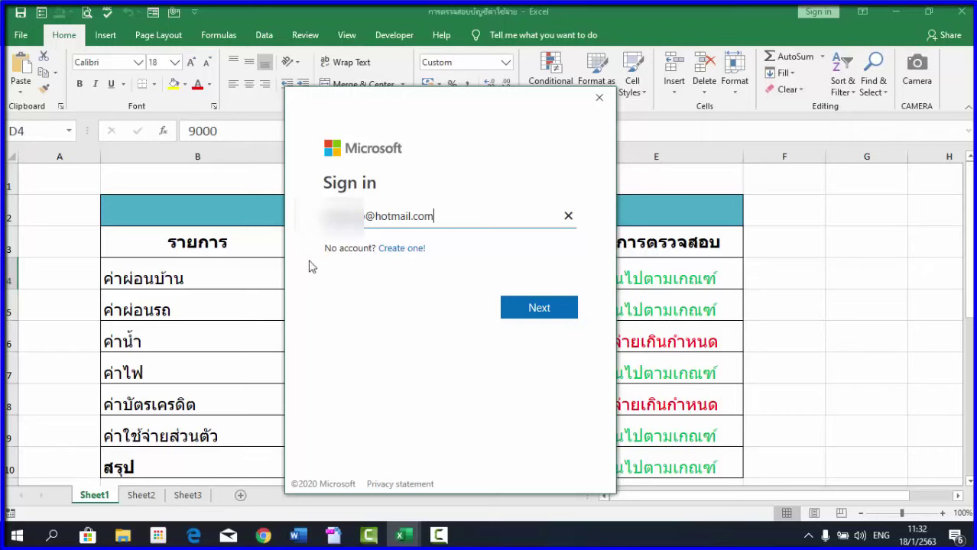
Enter the account password and submit it to complete the Microsoft sign-in
left_click(561, 312)
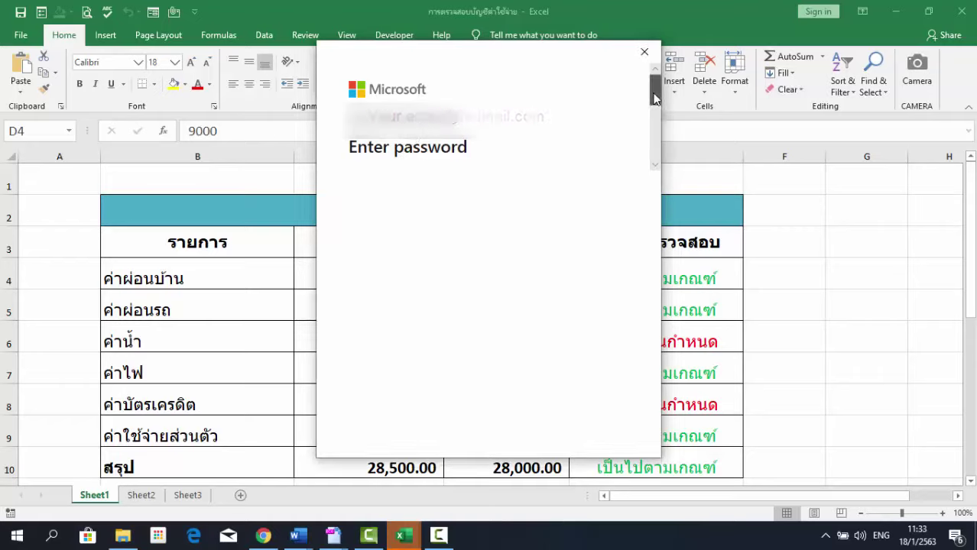
left_click_drag(654, 97, 654, 116)
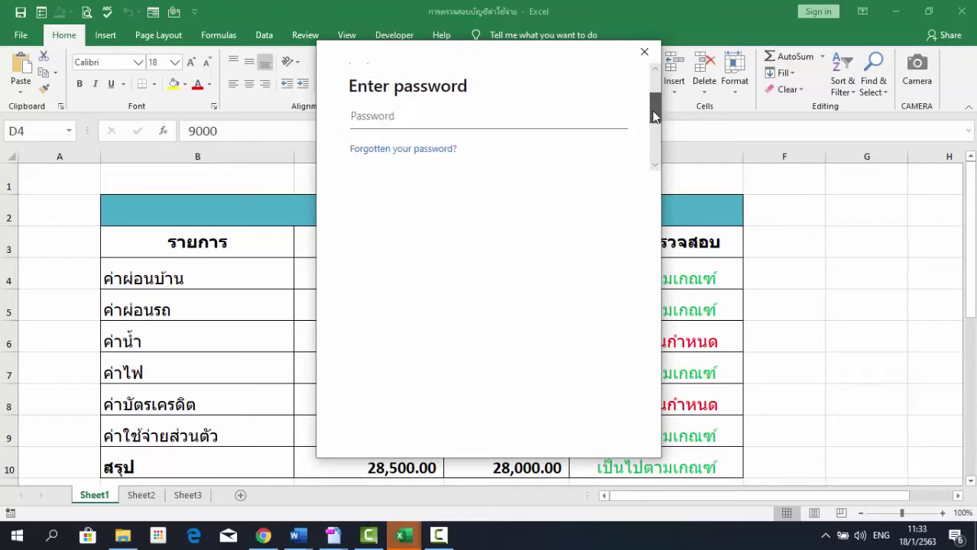
left_click(419, 118)
left_click_drag(542, 52, 561, 81)
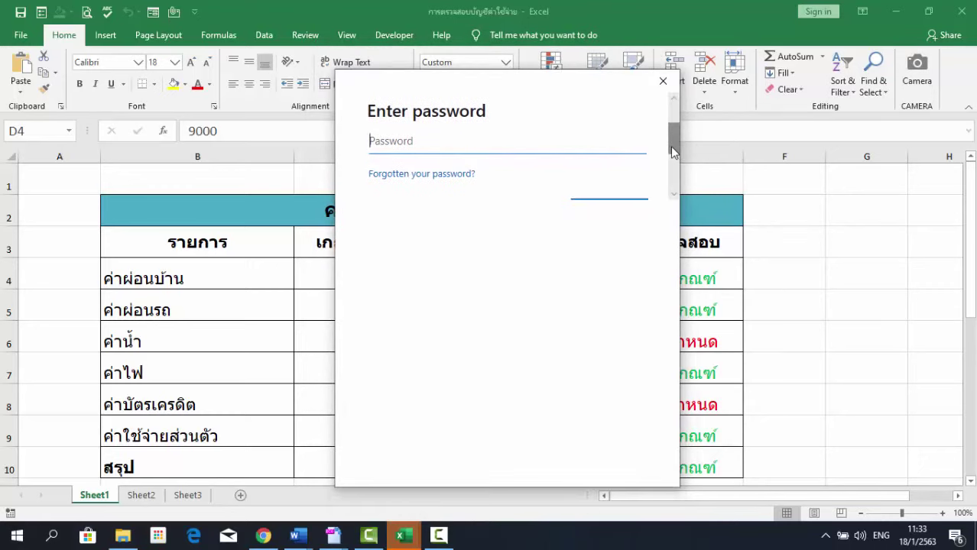
left_click_drag(670, 146, 671, 147)
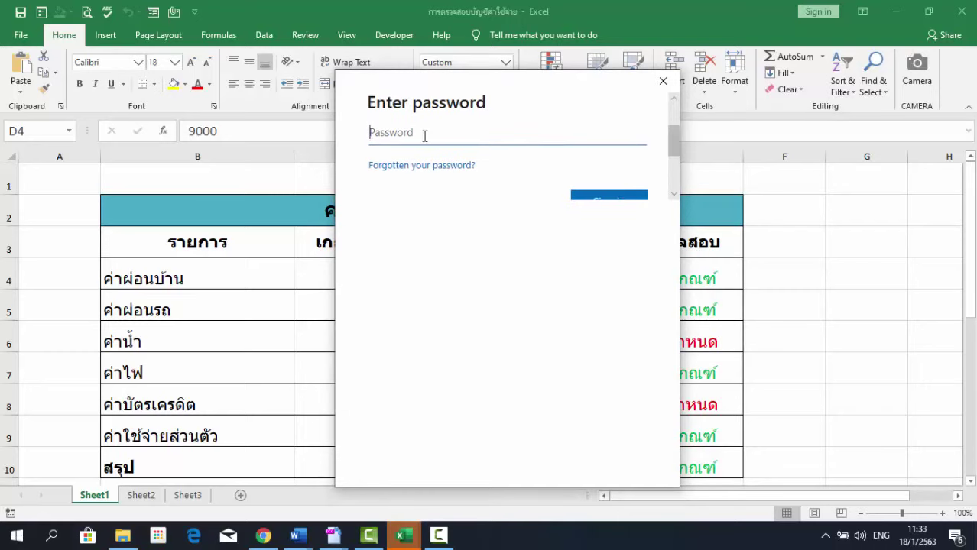
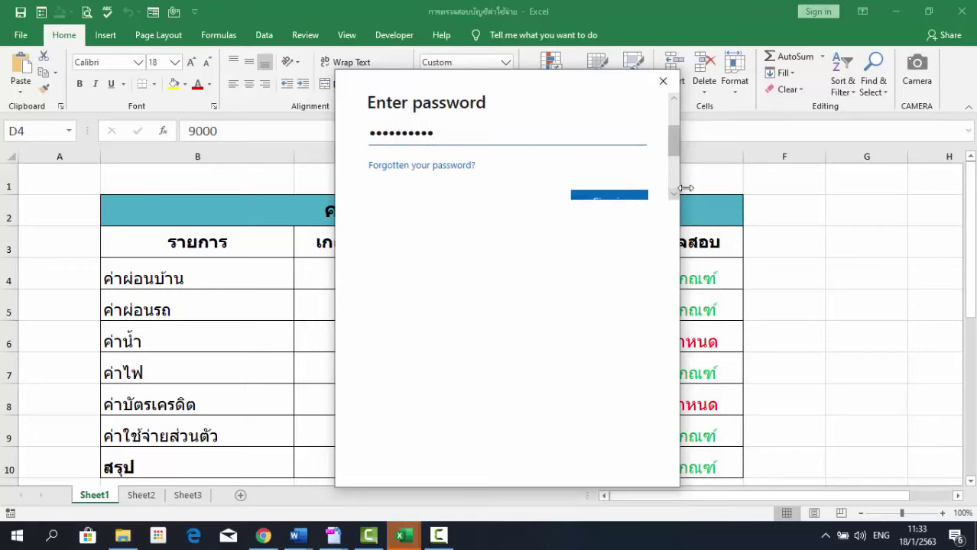
scroll(673, 147, "down", 1)
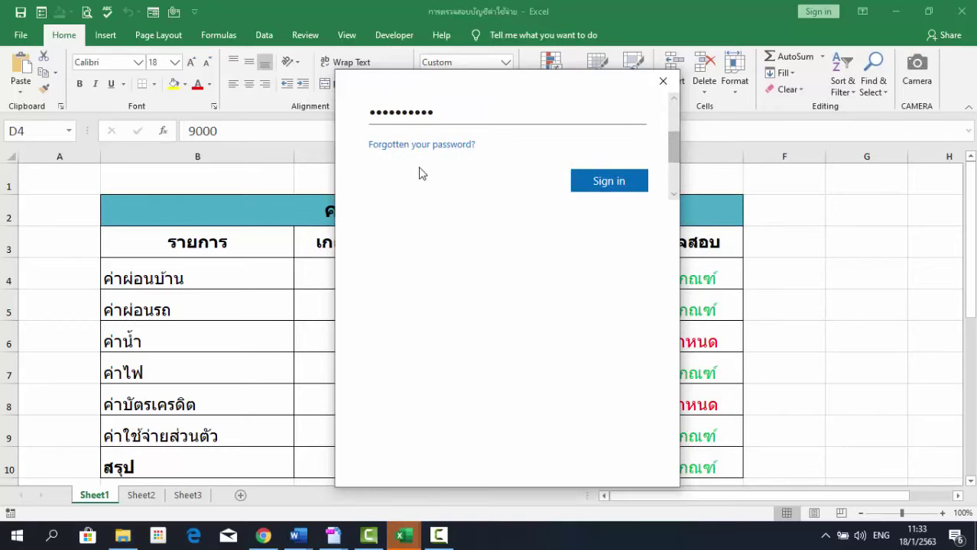
left_click(468, 112)
scroll(468, 112, "up", 2)
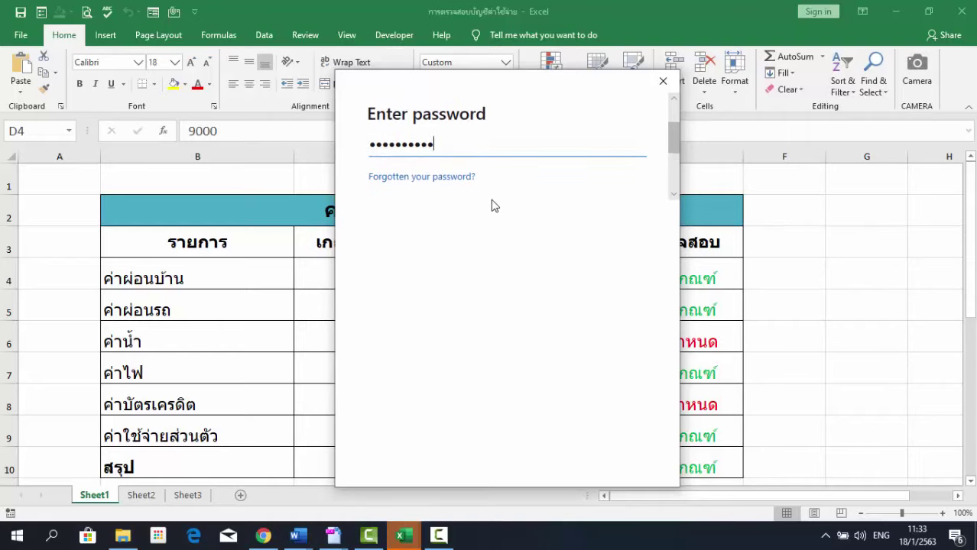
scroll(494, 205, "down", 2)
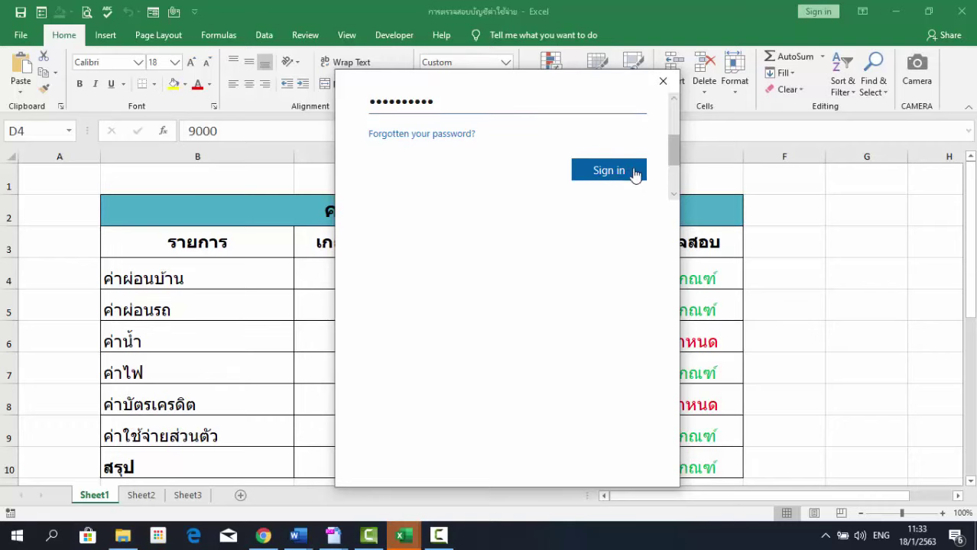
left_click(633, 172)
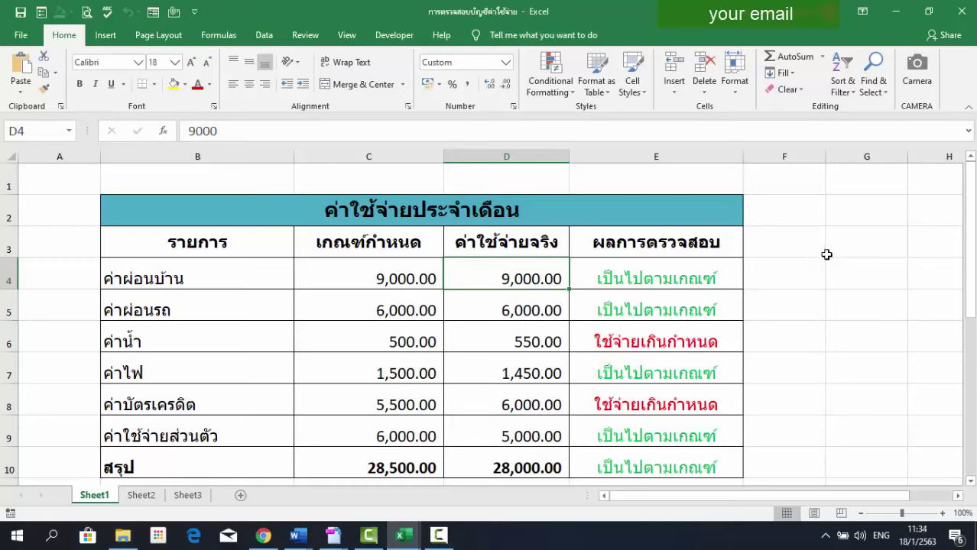
From the Share pane, choose to save a copy of the workbook to the cloud
left_click(931, 34)
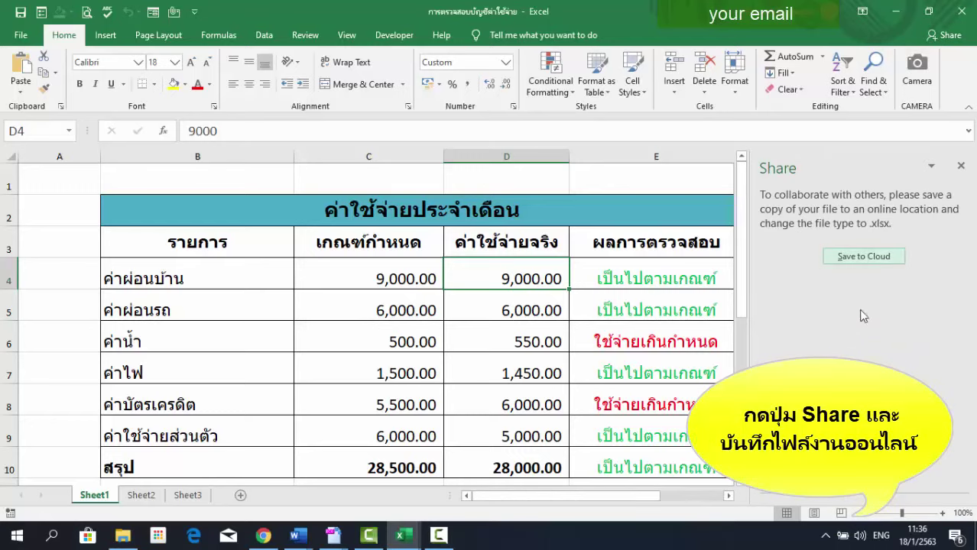
left_click(872, 260)
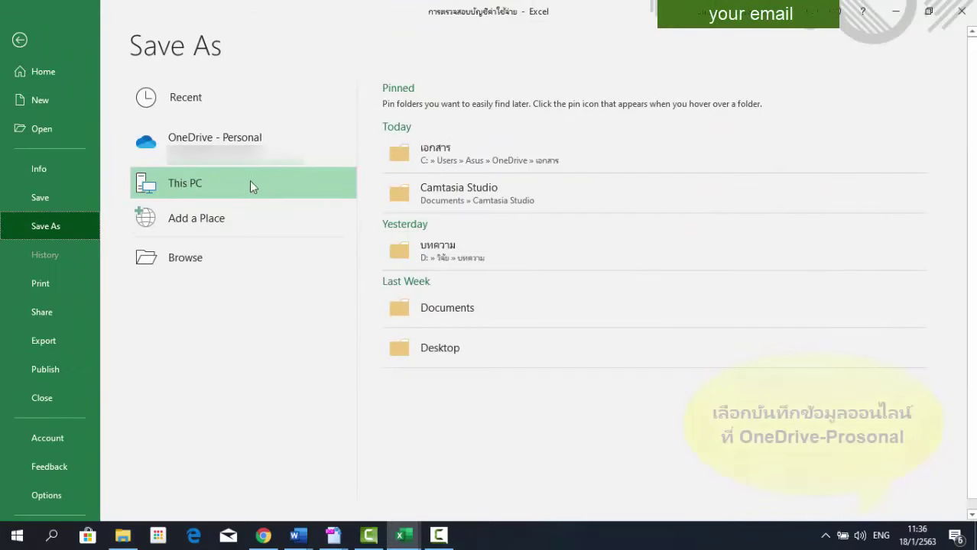
Save the workbook into the Documents folder on OneDrive - Personal
left_click(205, 143)
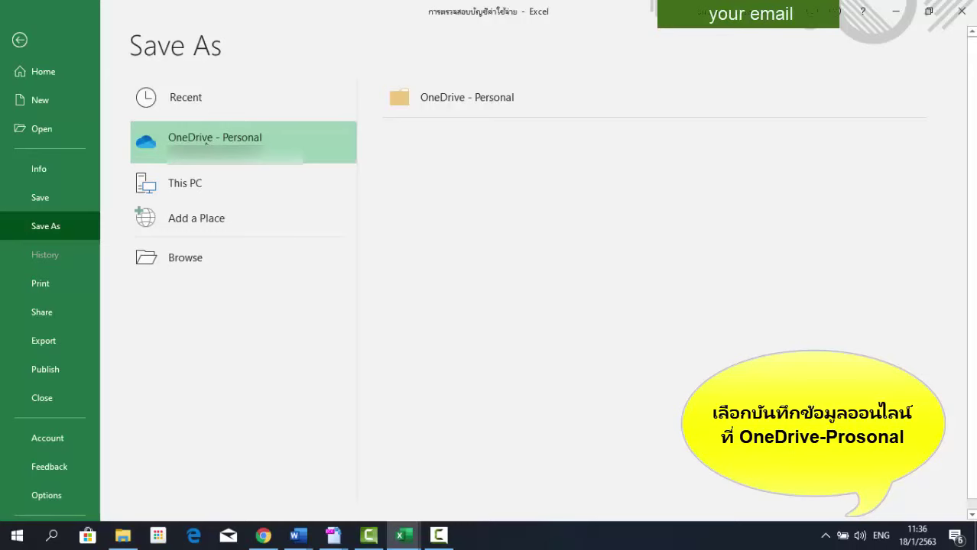
left_click(205, 142)
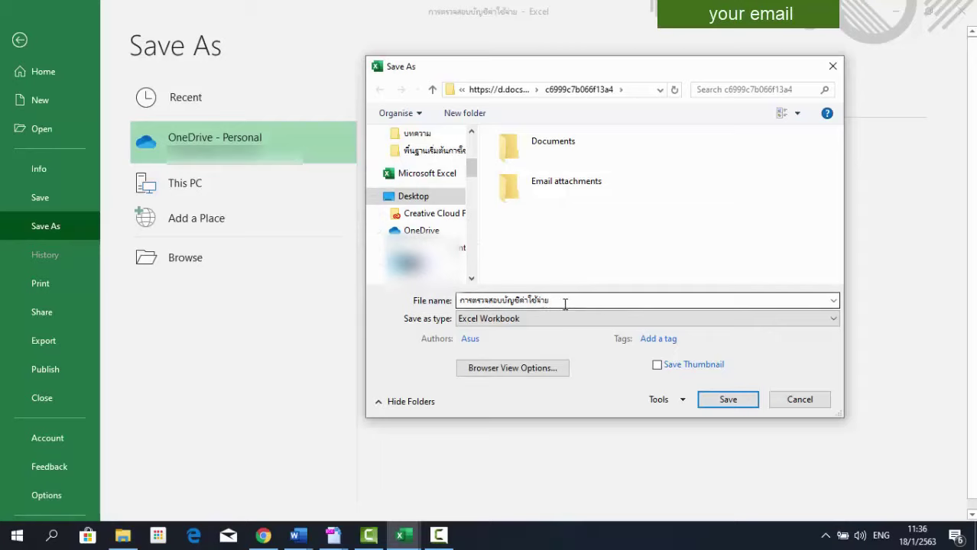
left_click(537, 154)
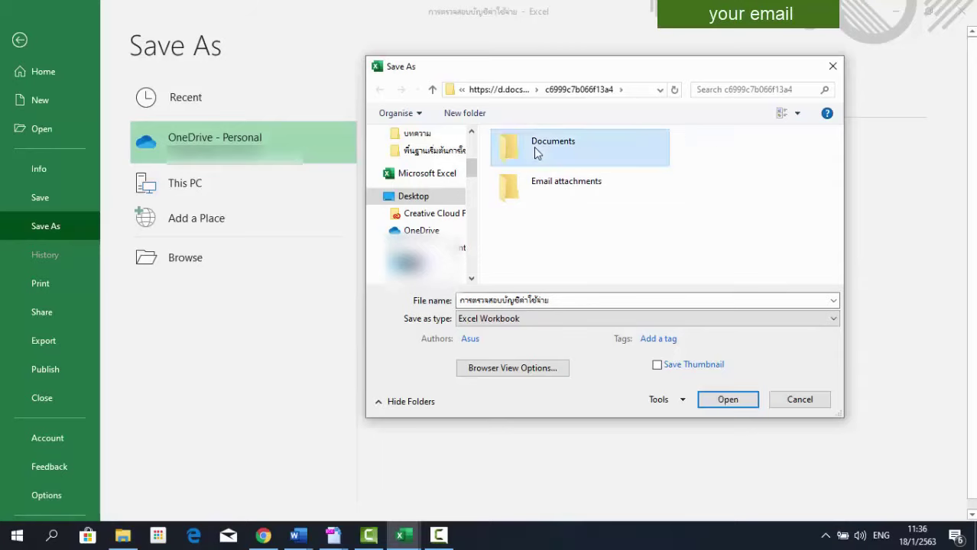
double_click(537, 154)
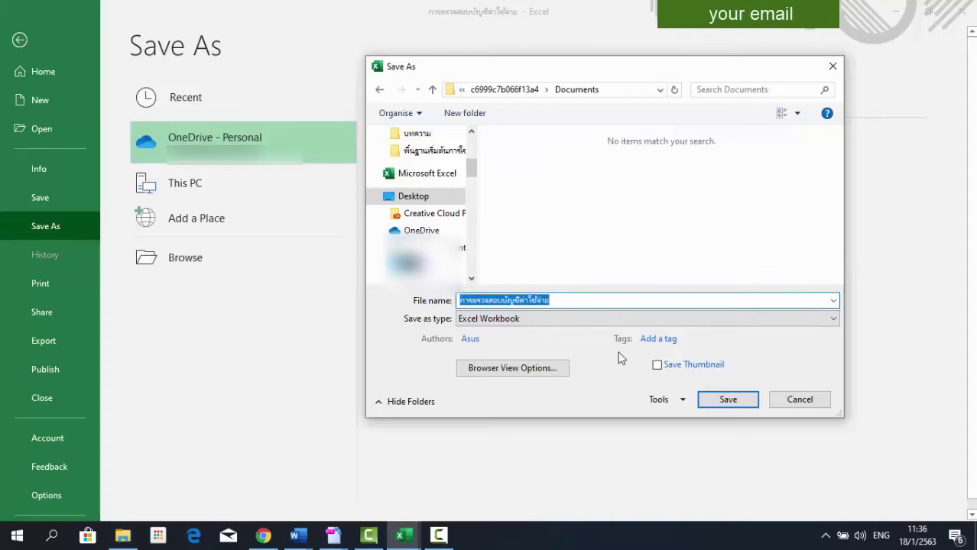
left_click(719, 405)
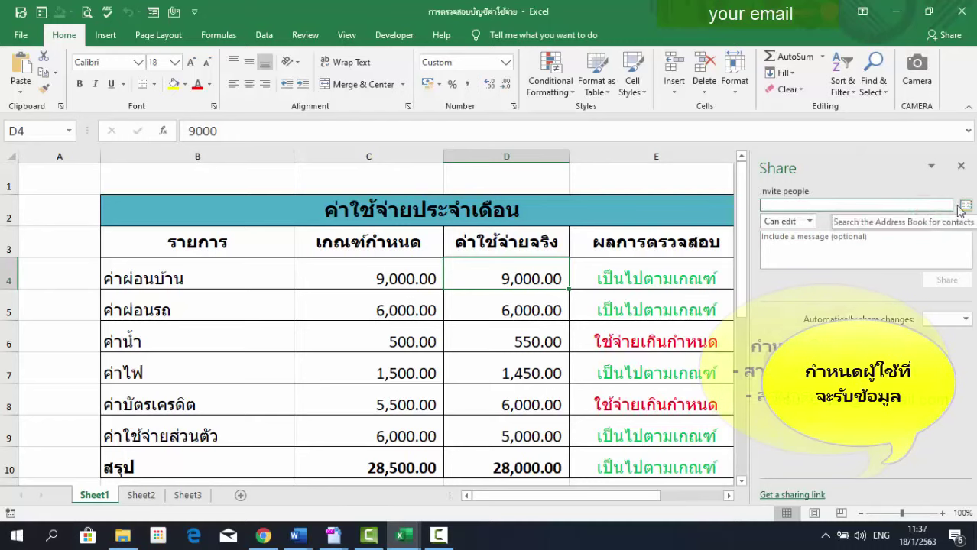
Keep Can edit permission for the invitee and bring up the Global Address List
left_click(811, 222)
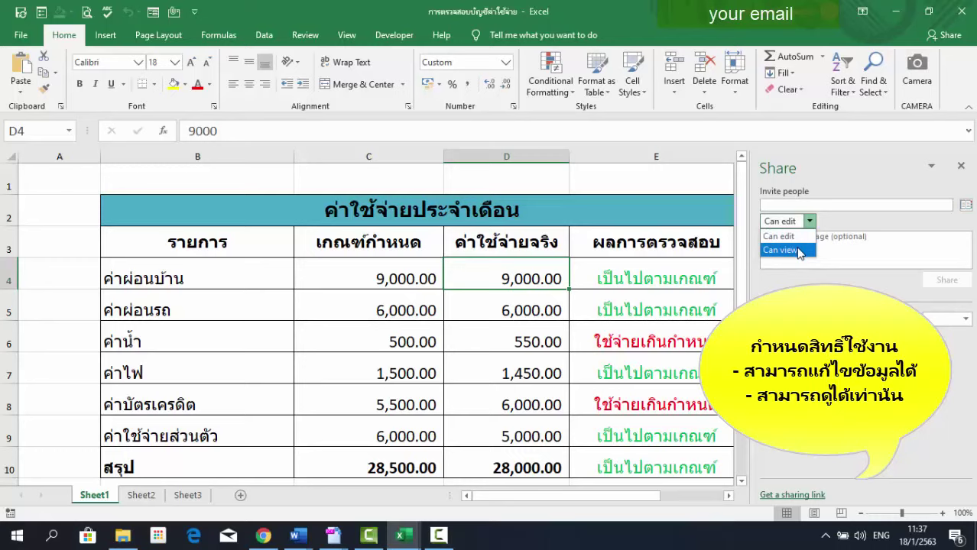
left_click(797, 238)
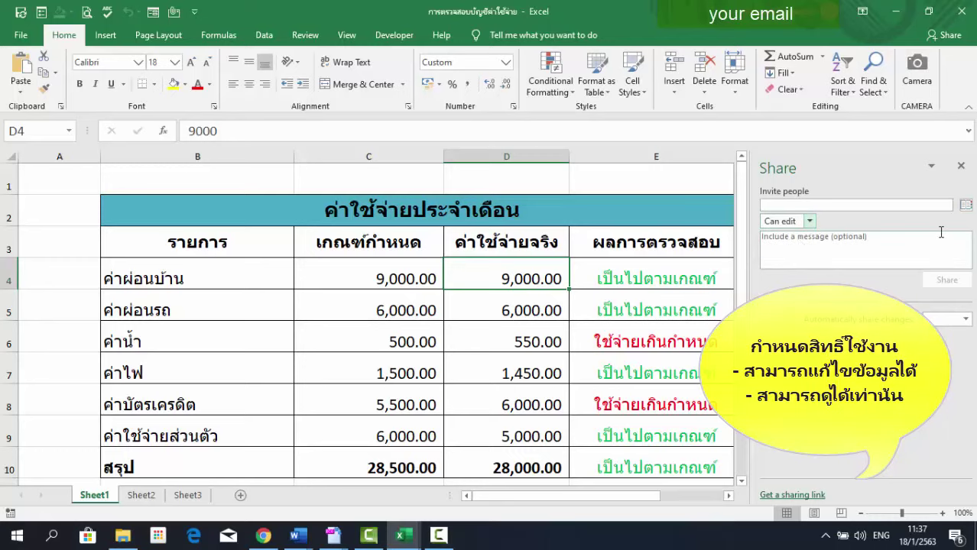
left_click(853, 247)
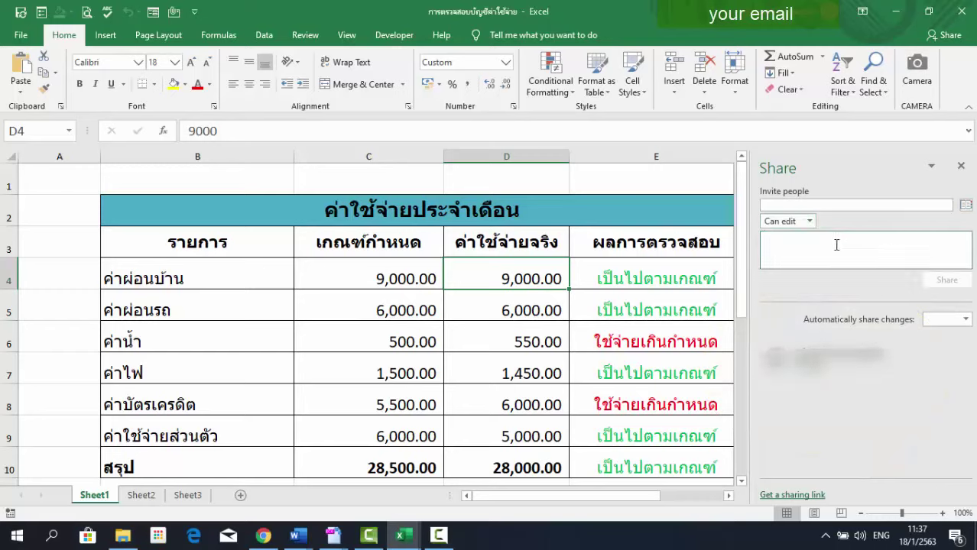
left_click(876, 205)
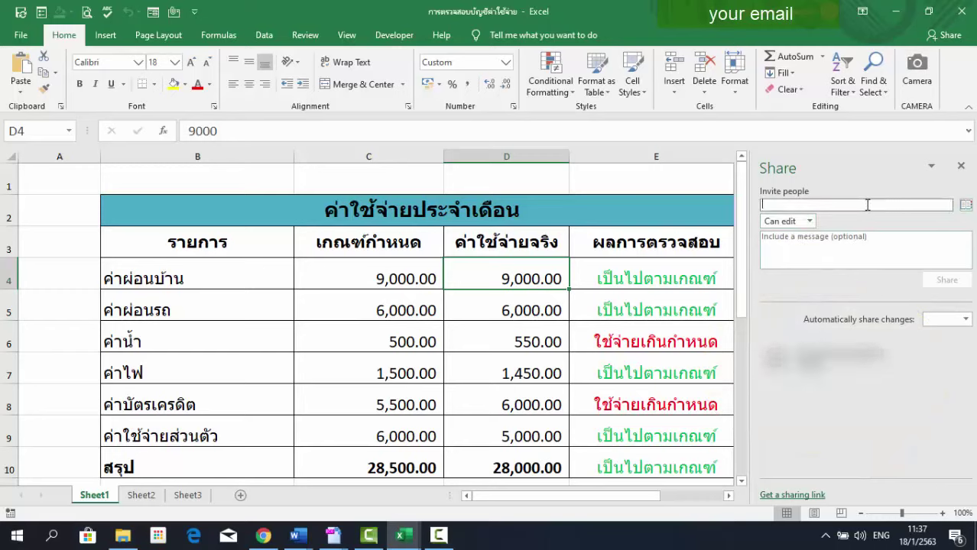
left_click(966, 206)
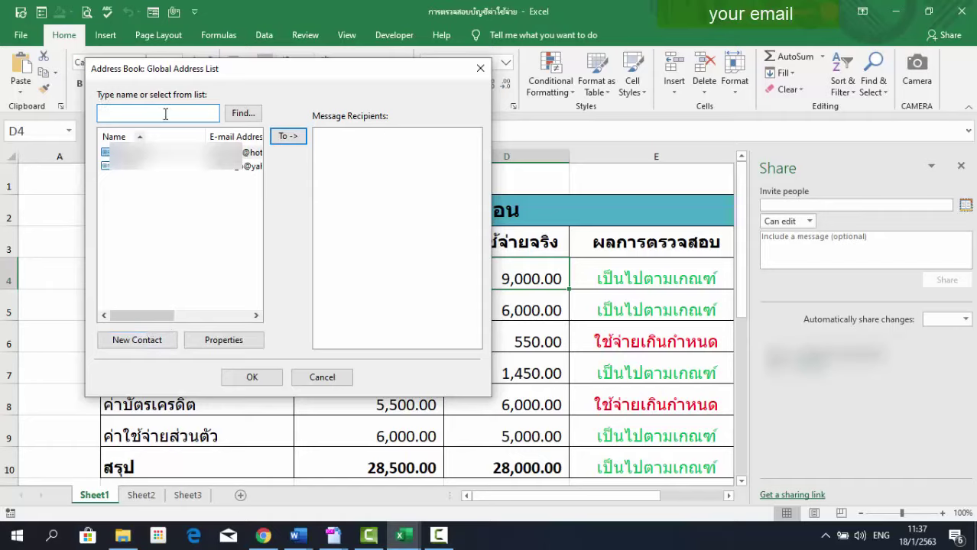
Add a new address-book contact with the person's first name and Gmail address
left_click(137, 341)
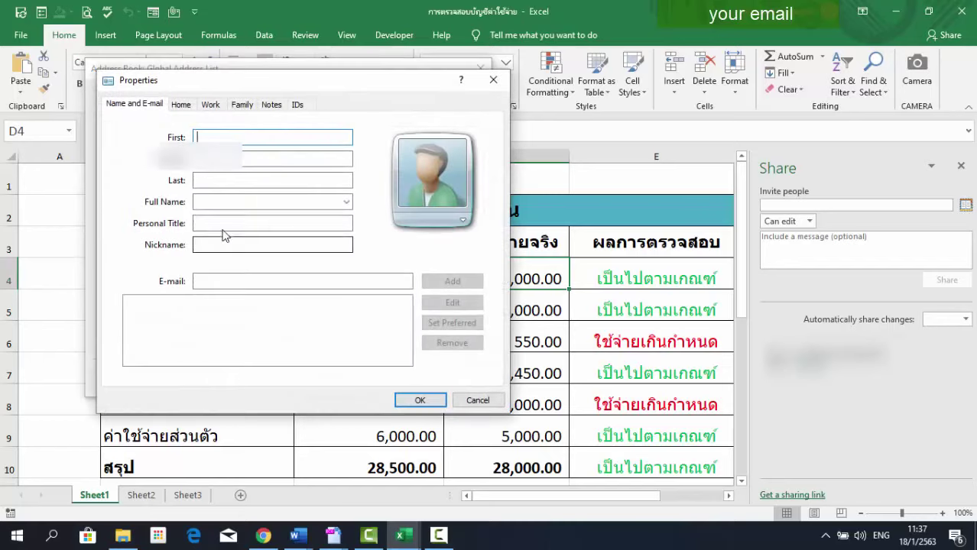
left_click(219, 282)
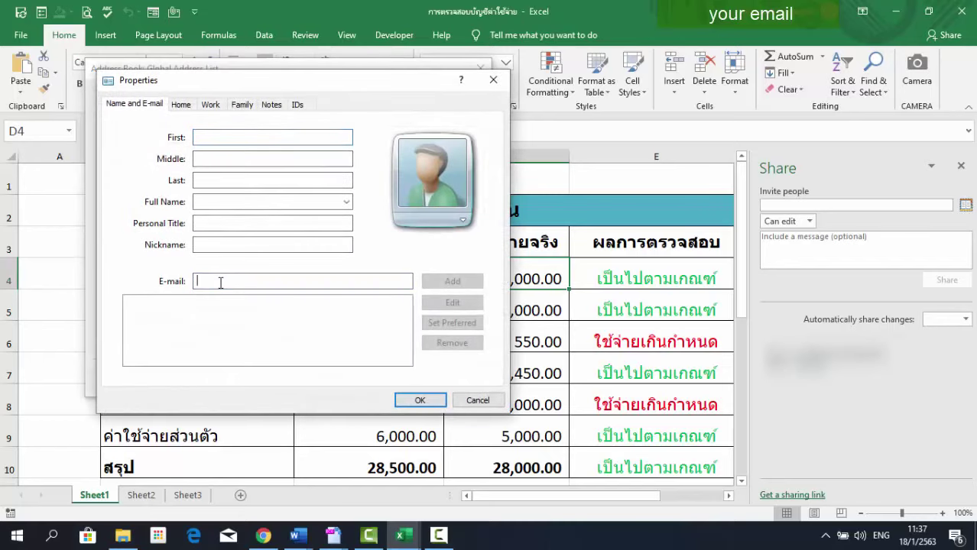
type("k")
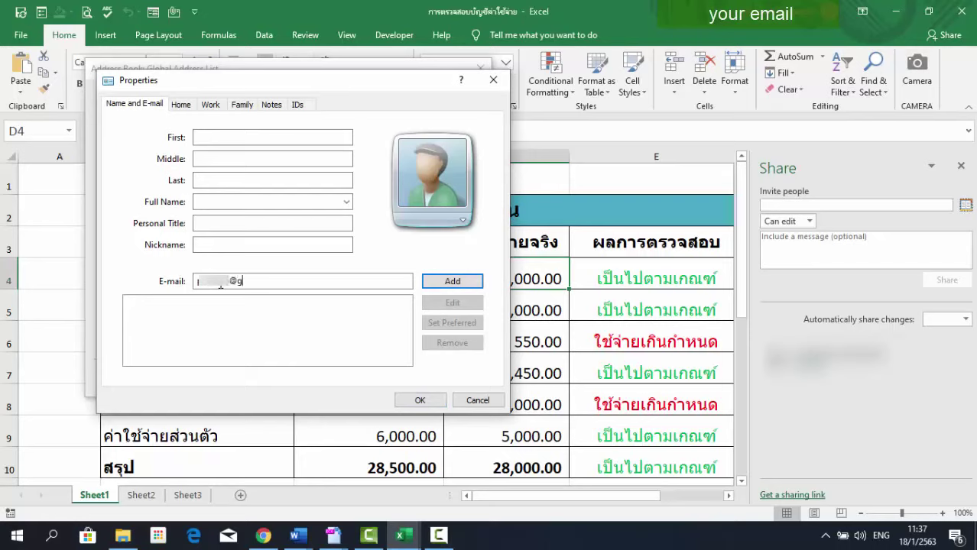
type("mail.com")
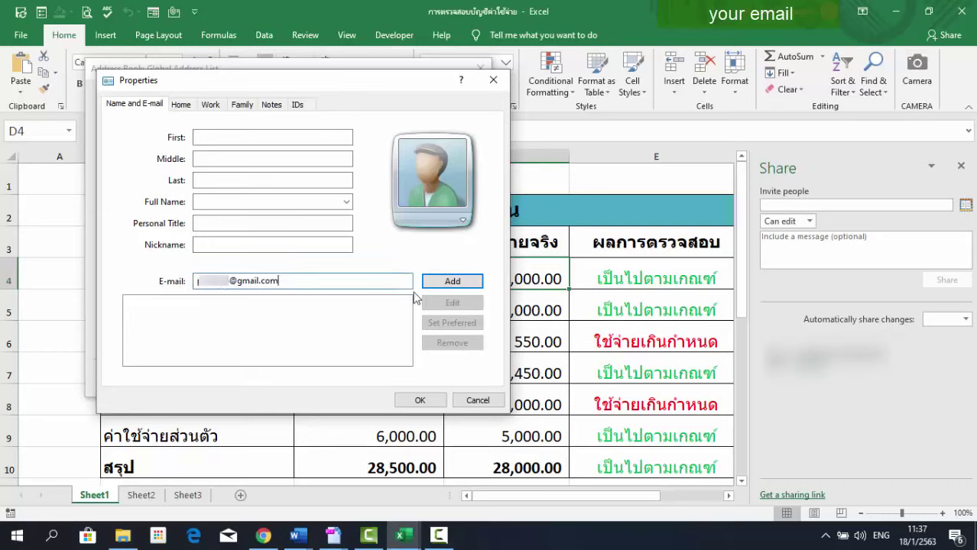
left_click(230, 139)
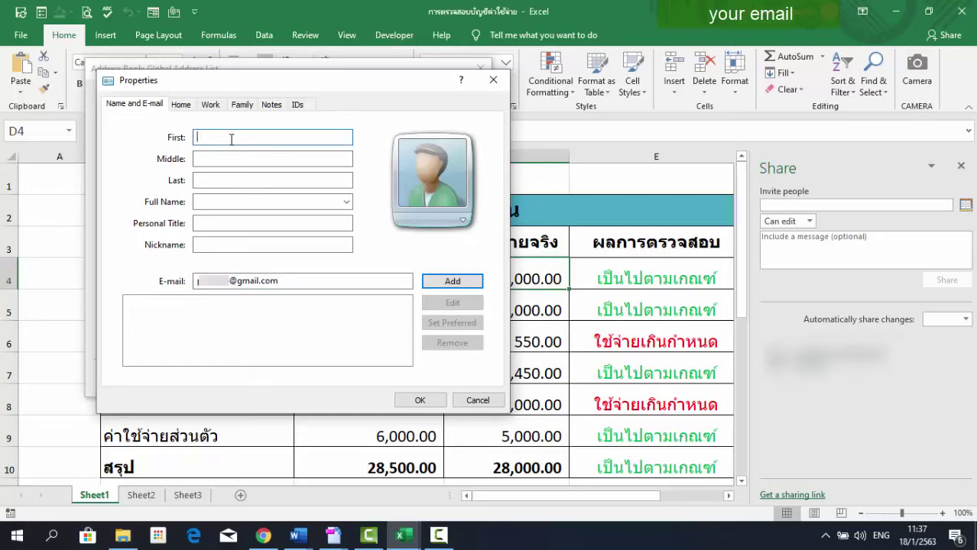
type("pu")
type("ns")
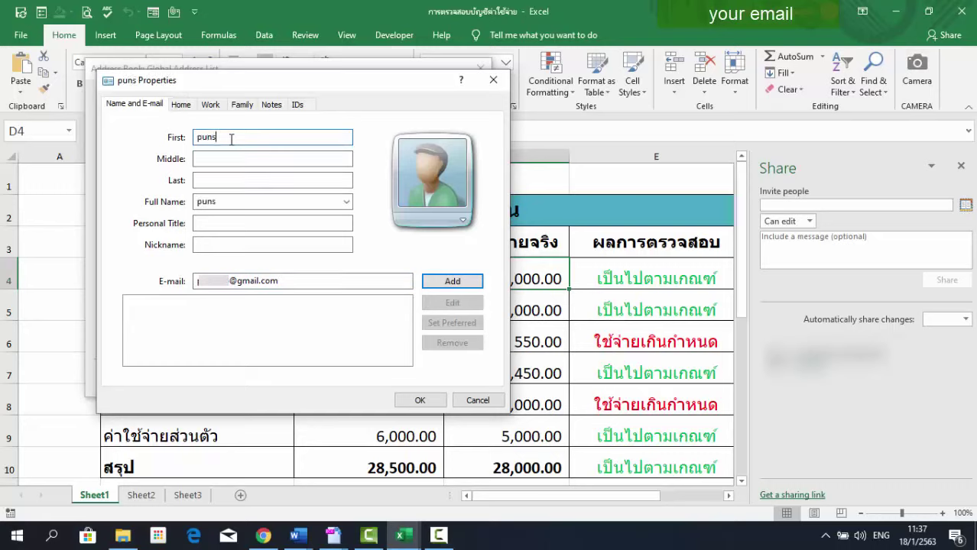
type("a")
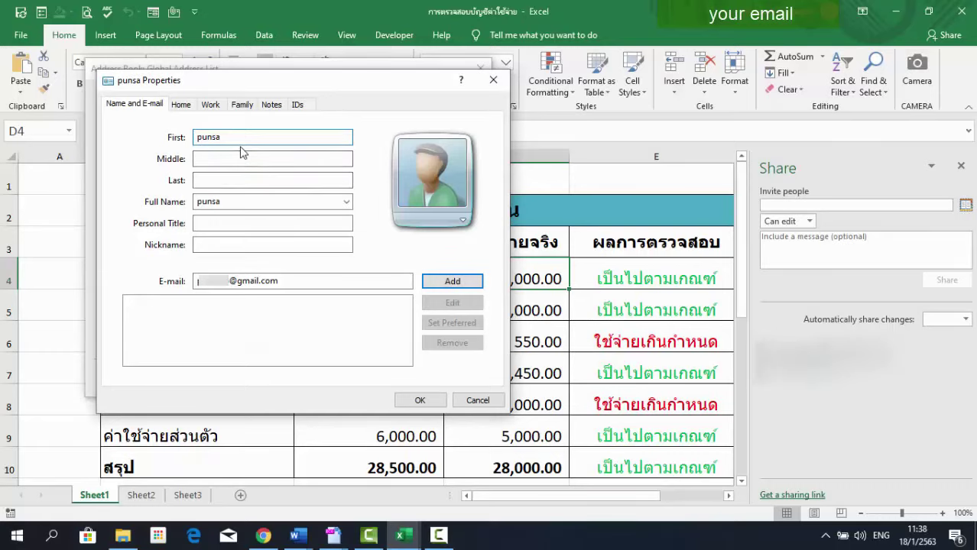
type("_")
left_click(453, 283)
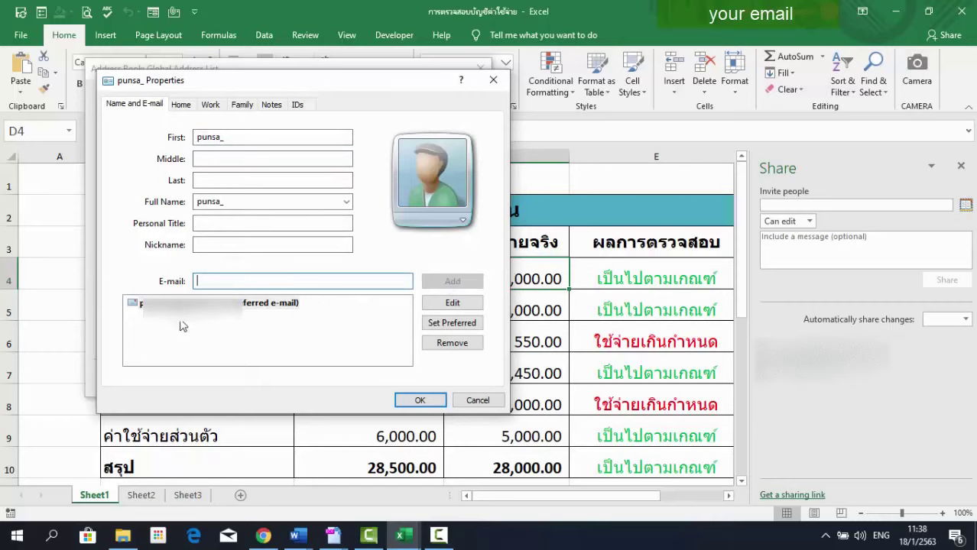
left_click(431, 407)
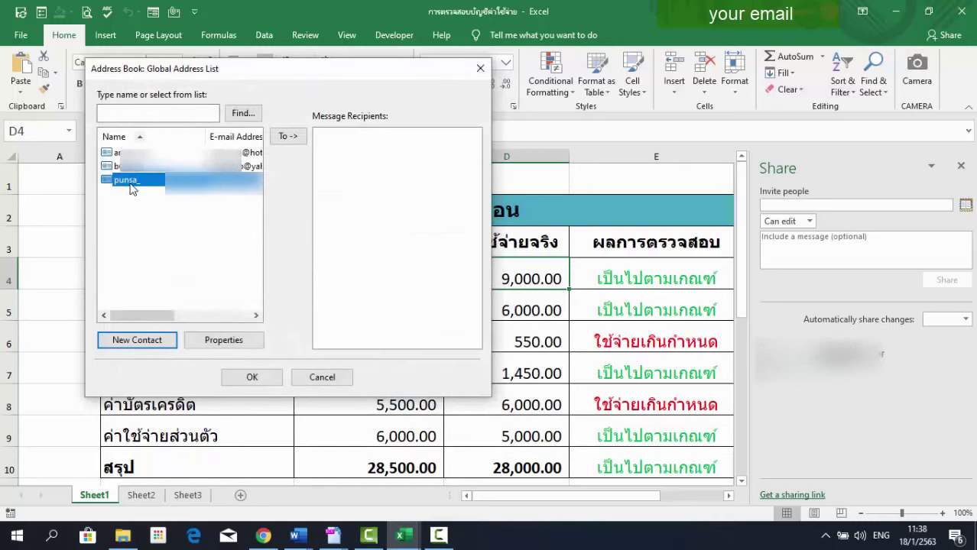
Add the new contact to Message Recipients as the invitee
left_click_drag(207, 136, 175, 128)
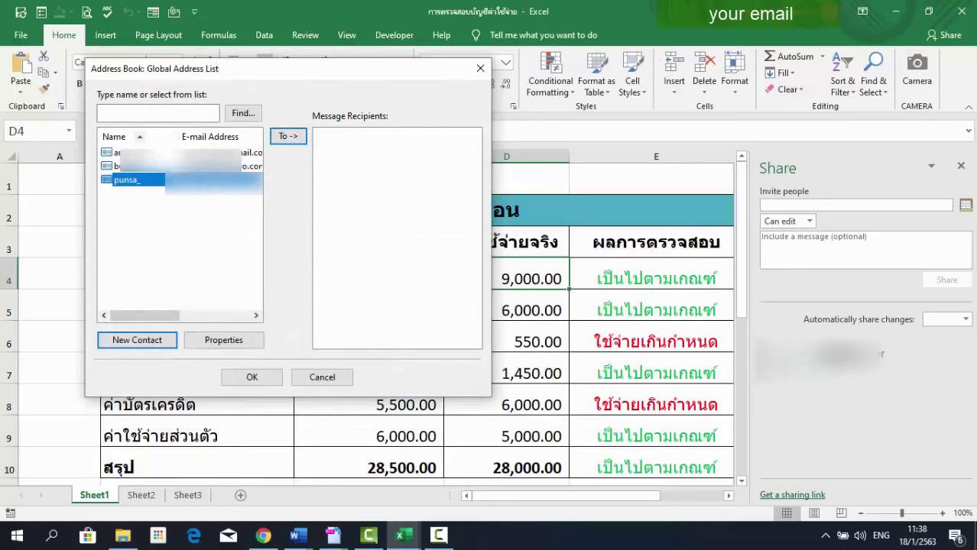
left_click(295, 138)
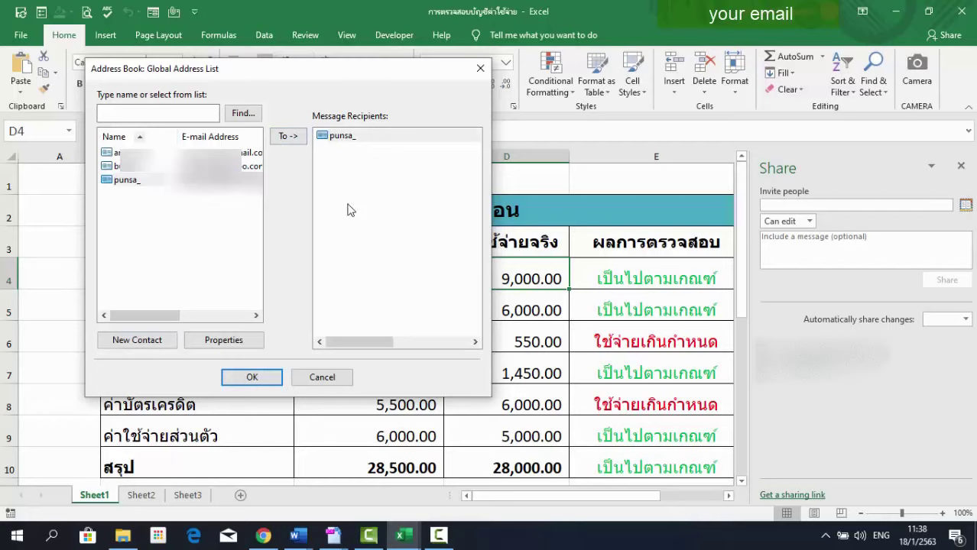
Confirm the recipient and type the invitation message 'text' in the Share pane
left_click(253, 377)
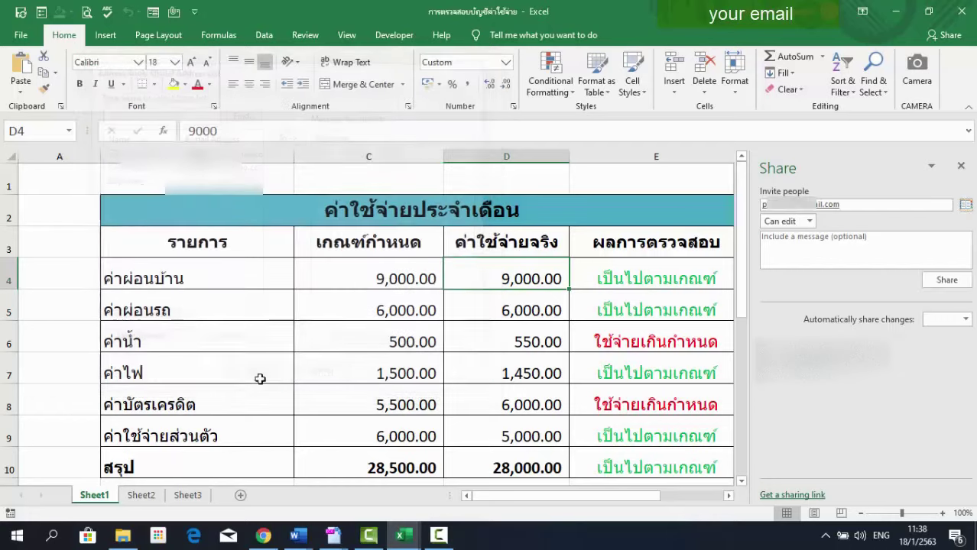
left_click(837, 245)
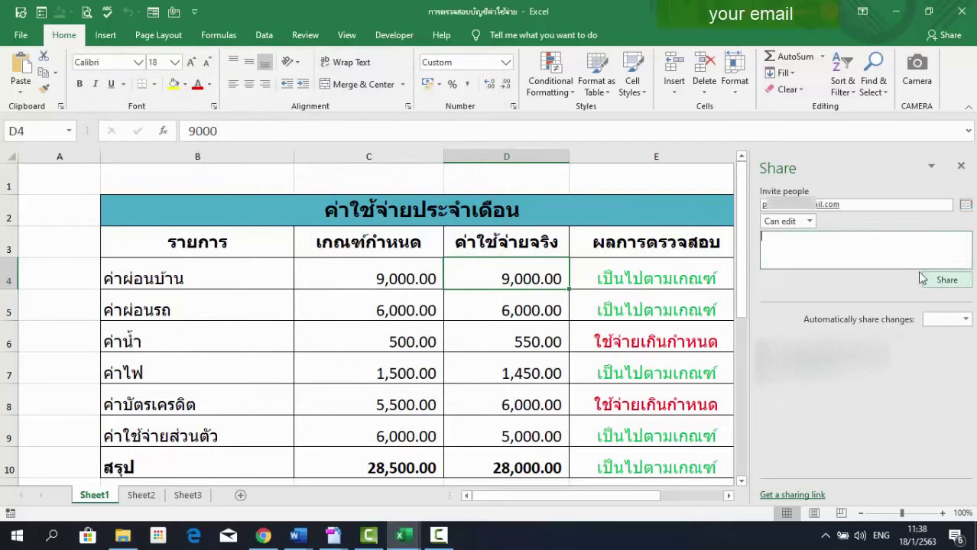
type("text")
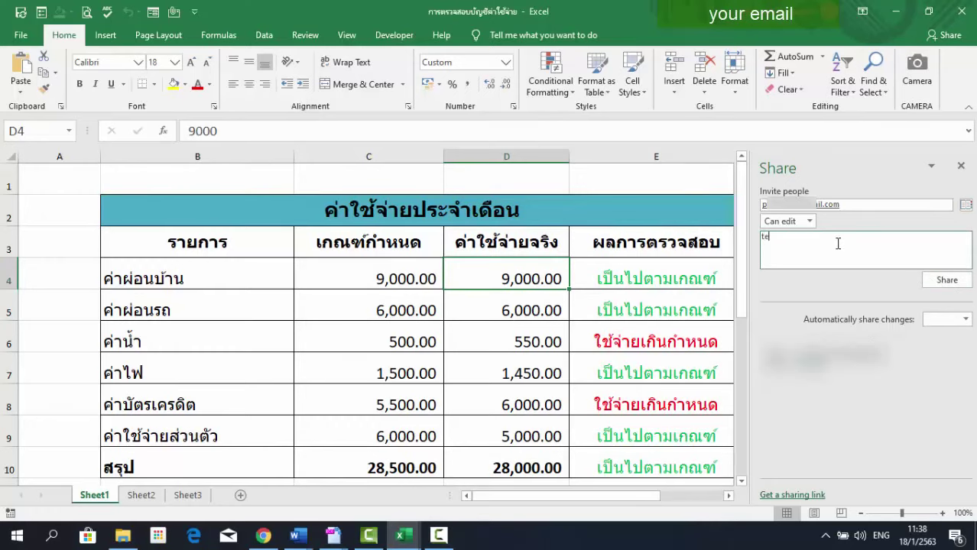